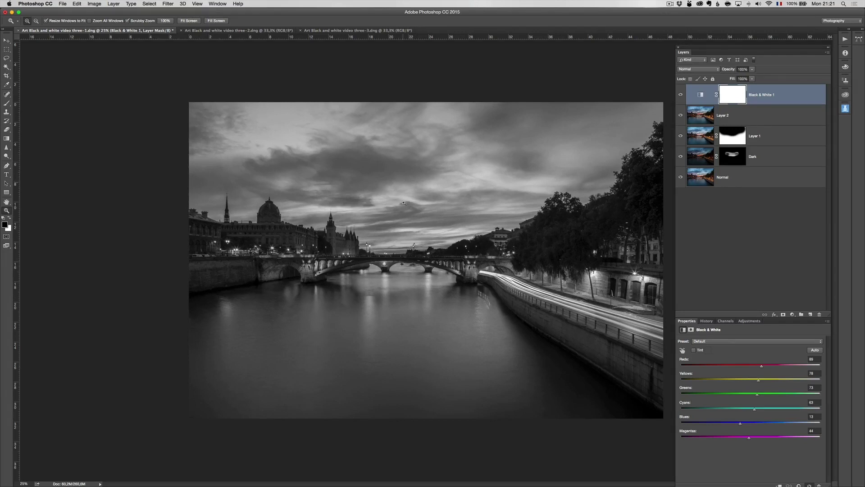
Zoom in to inspect the photo, zoom back out, and enlarge the Brush tool.
click(409, 313)
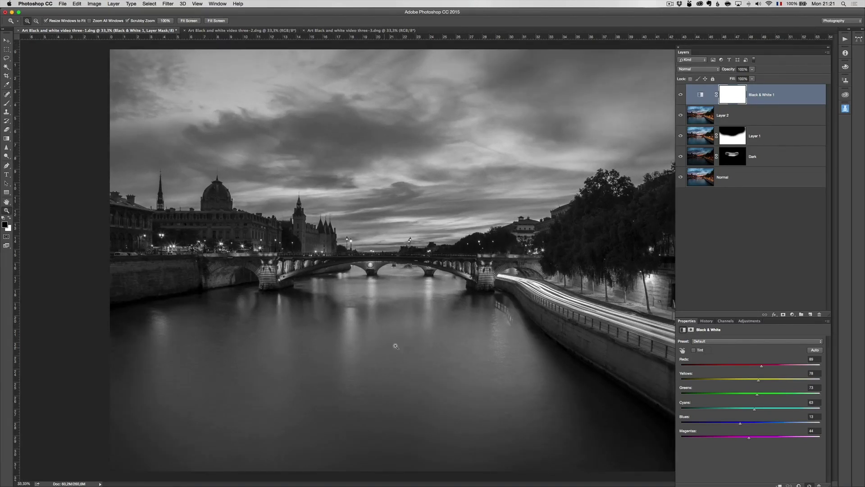
alt+click(399, 322)
key(b)
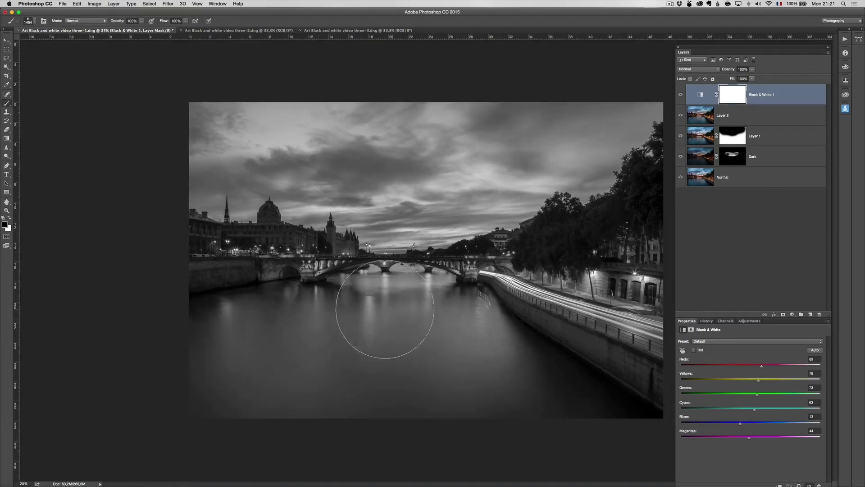
drag(387, 299, 407, 294)
Enter Quick Mask mode with the overlay color indicating Selected Areas.
key(q)
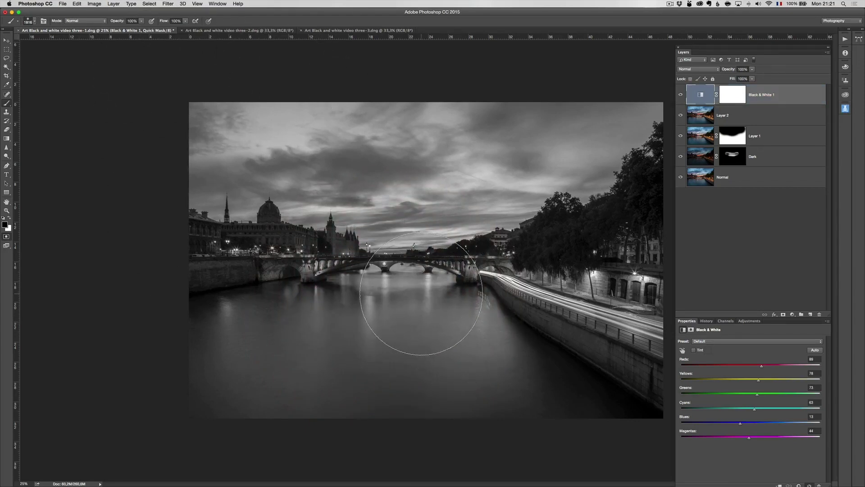
double_click(7, 236)
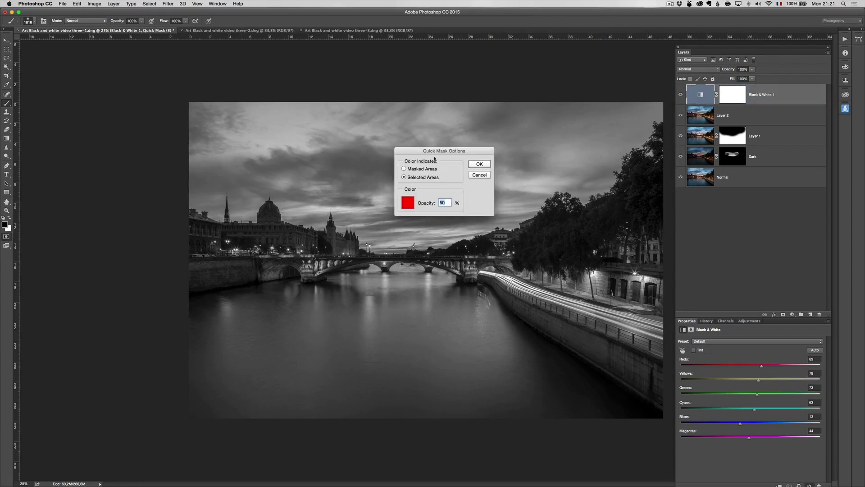
click(478, 164)
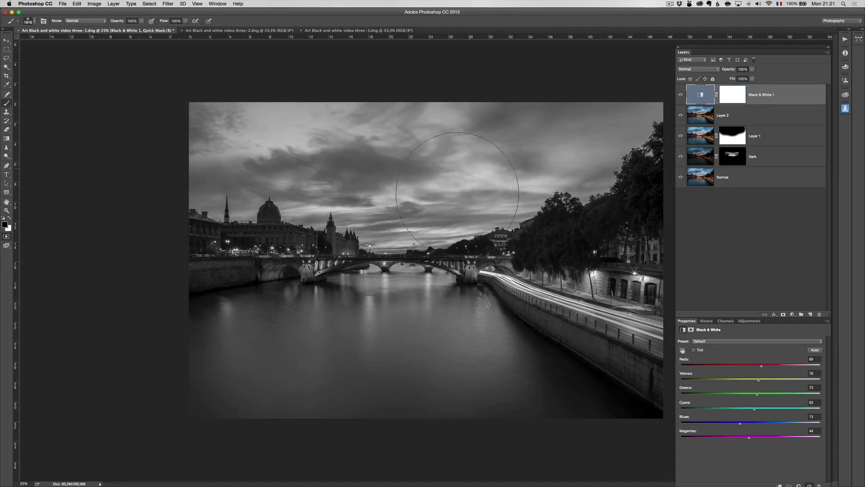
Mask the river, erase it from the bridge, sky and right embankment, then exit Quick Mask.
mouse_move(433, 338)
mouse_down()
mouse_move(406, 349)
mouse_move(515, 418)
mouse_move(400, 370)
mouse_up()
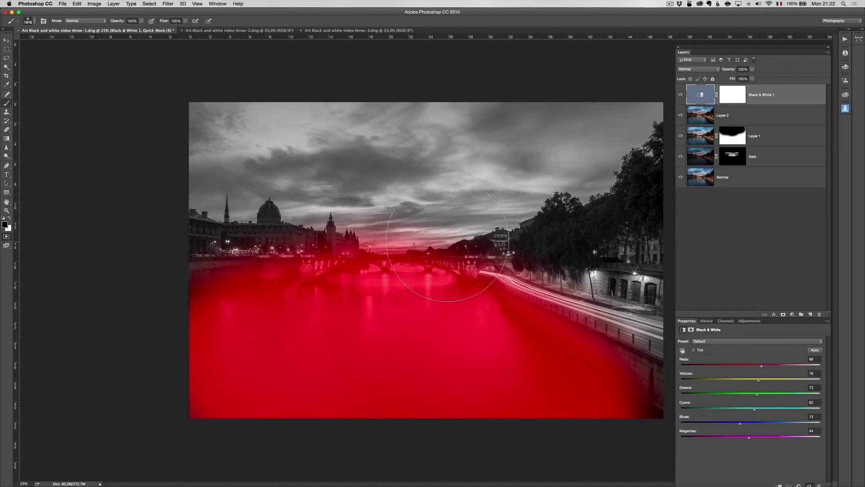
drag(325, 230, 527, 271)
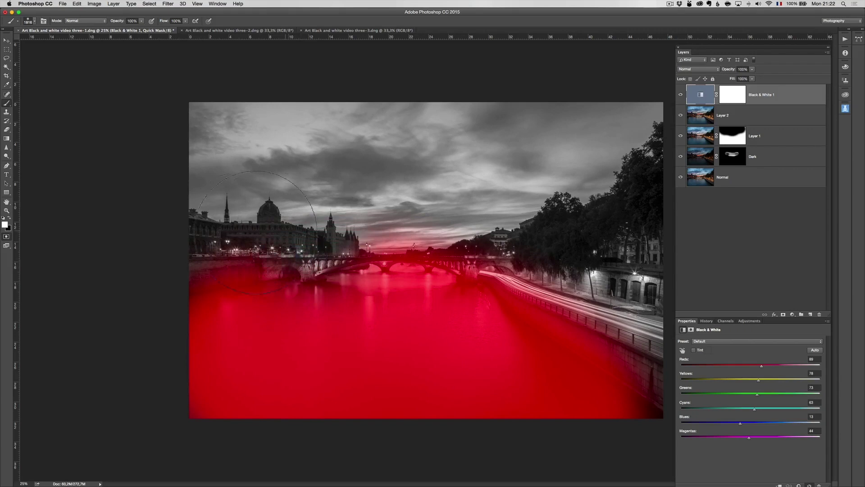
drag(534, 318, 635, 388)
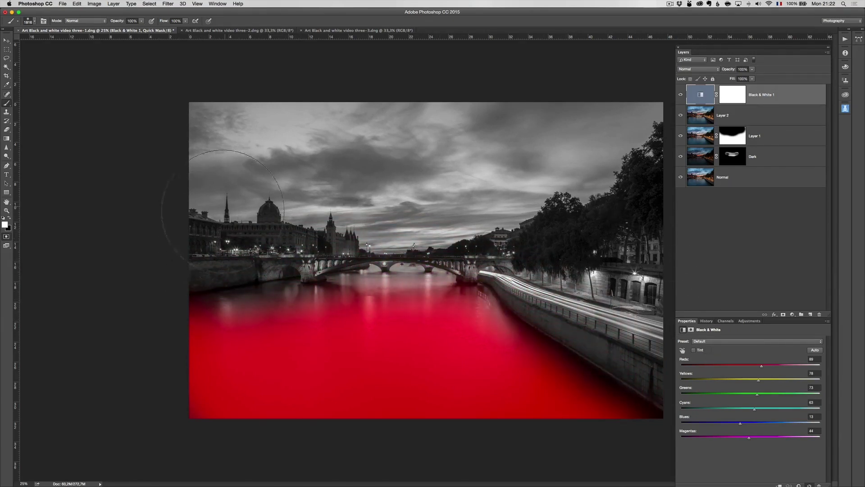
key(q)
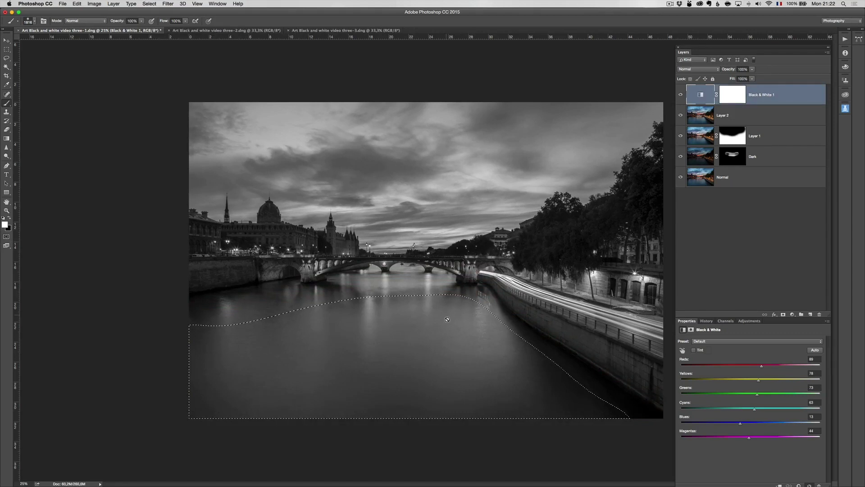
click(793, 314)
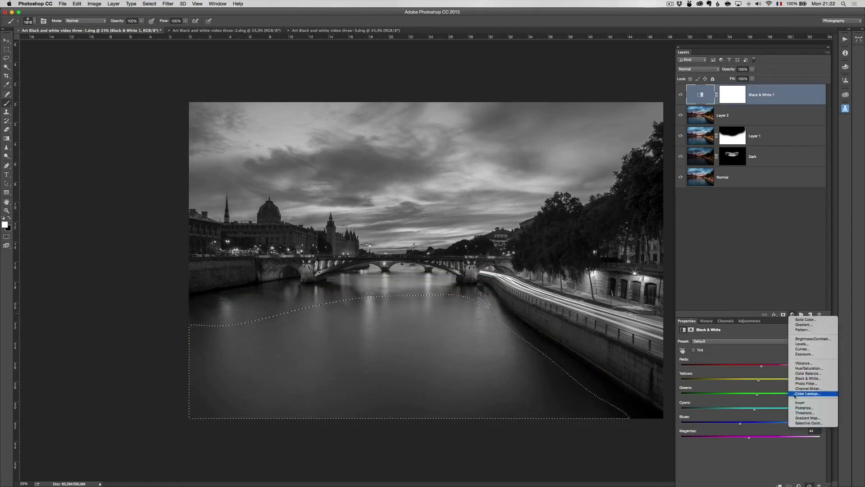
Add a Levels adjustment layer on the water selection with midtones raised to 1.18.
click(801, 344)
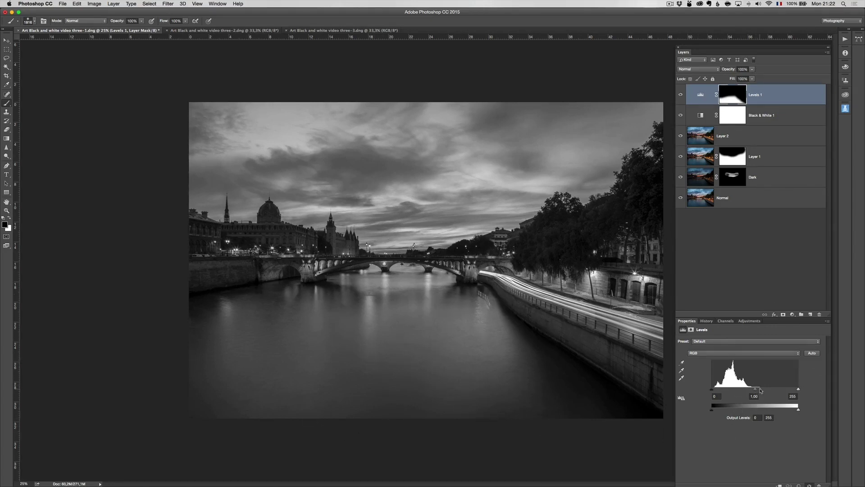
drag(755, 391, 716, 391)
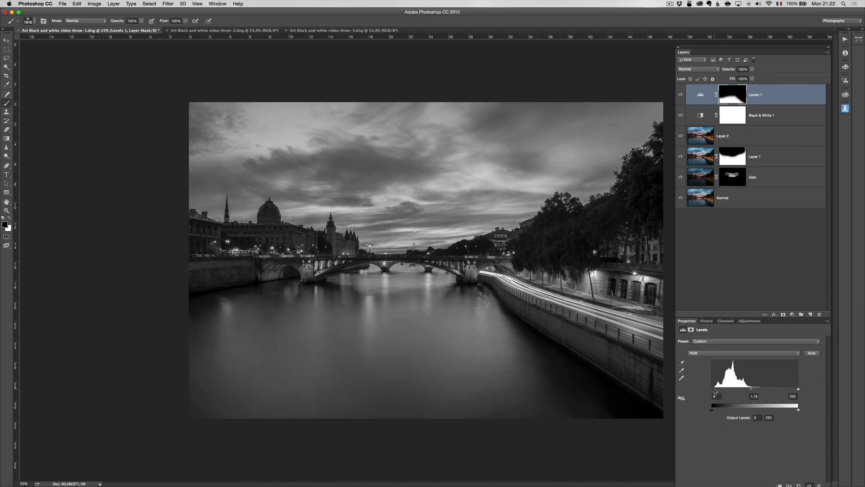